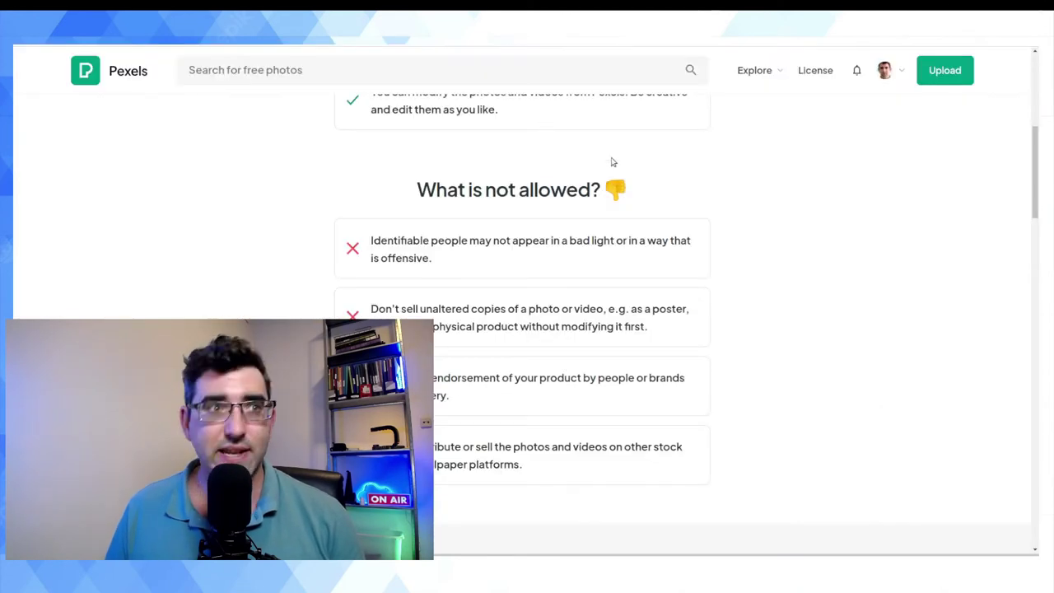
- Open the upload page and add the video file MVI_2139.MP4
click(935, 82)
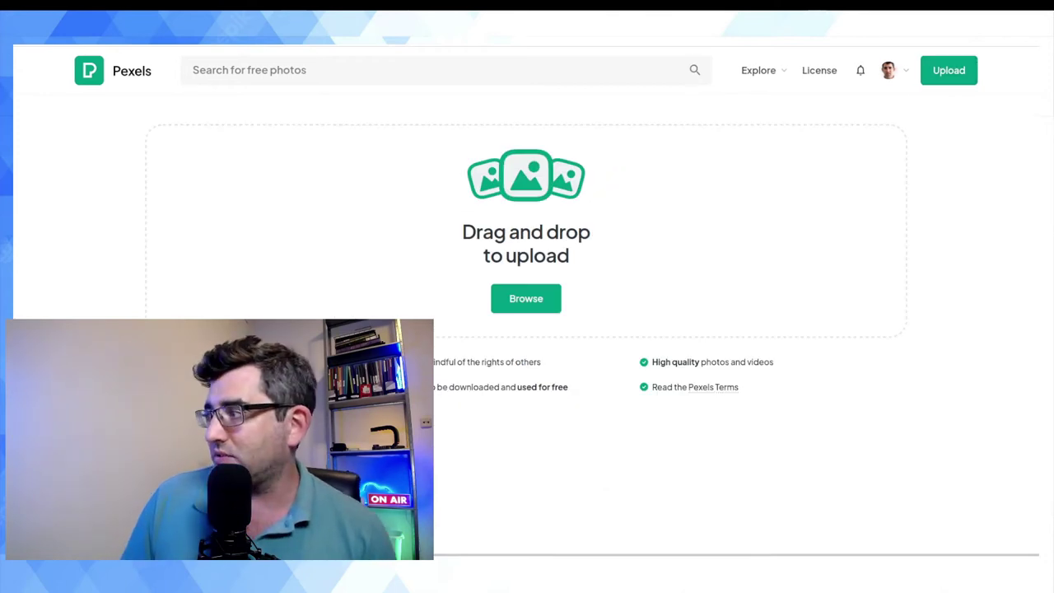
drag(387, 217, 412, 240)
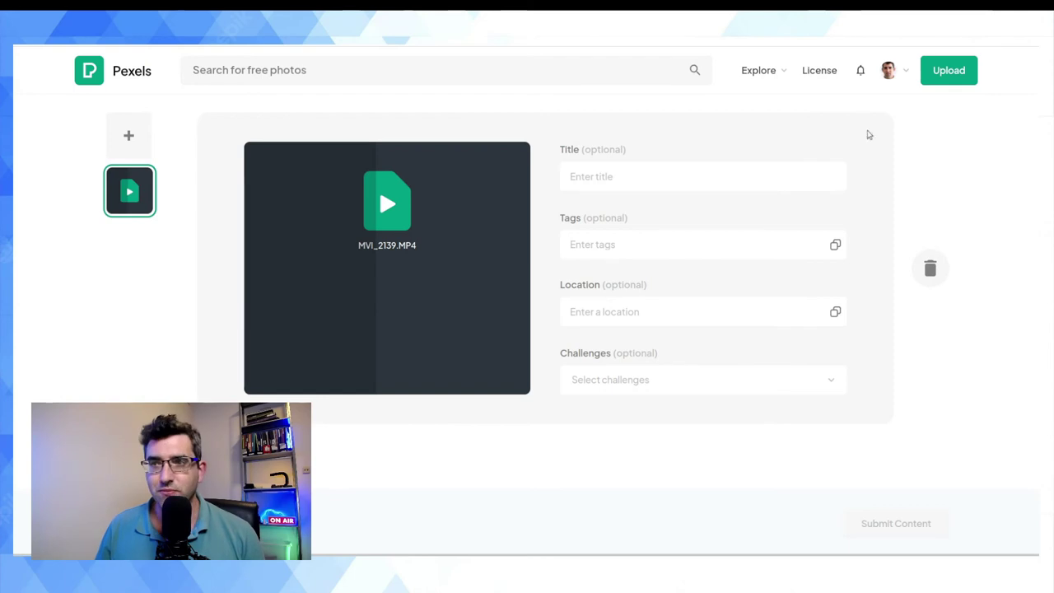
mouse_move(398, 221)
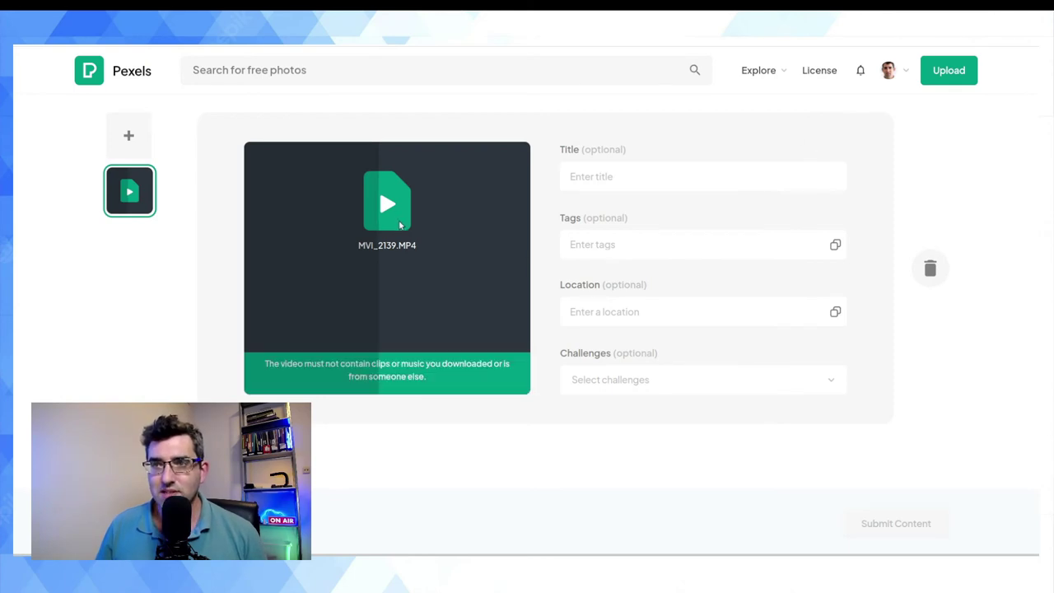
- Title the uploaded video "Knife cutting white onion on chopping board"
click(702, 184)
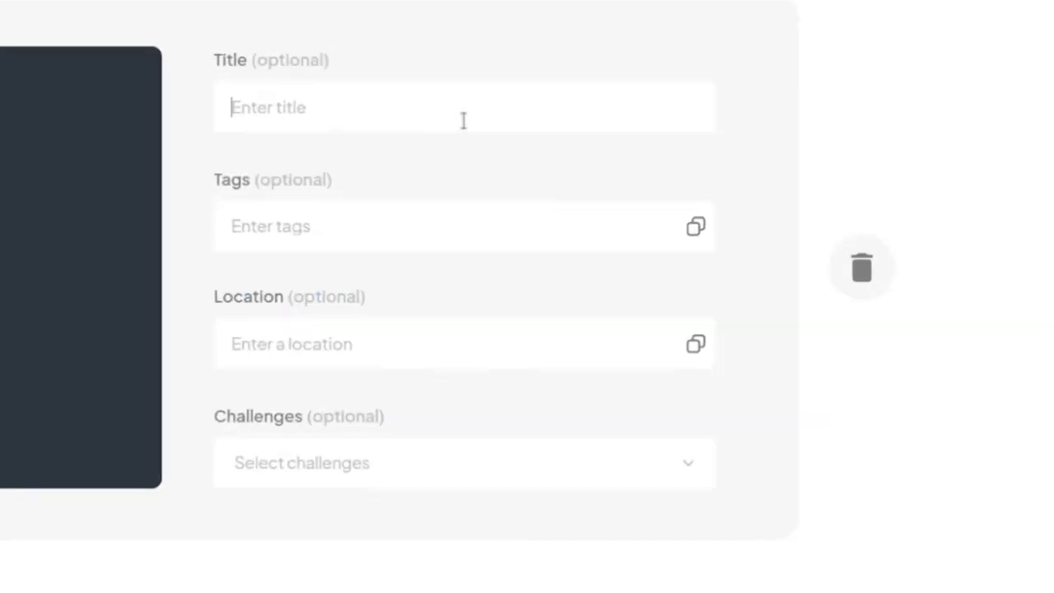
text(Knife)
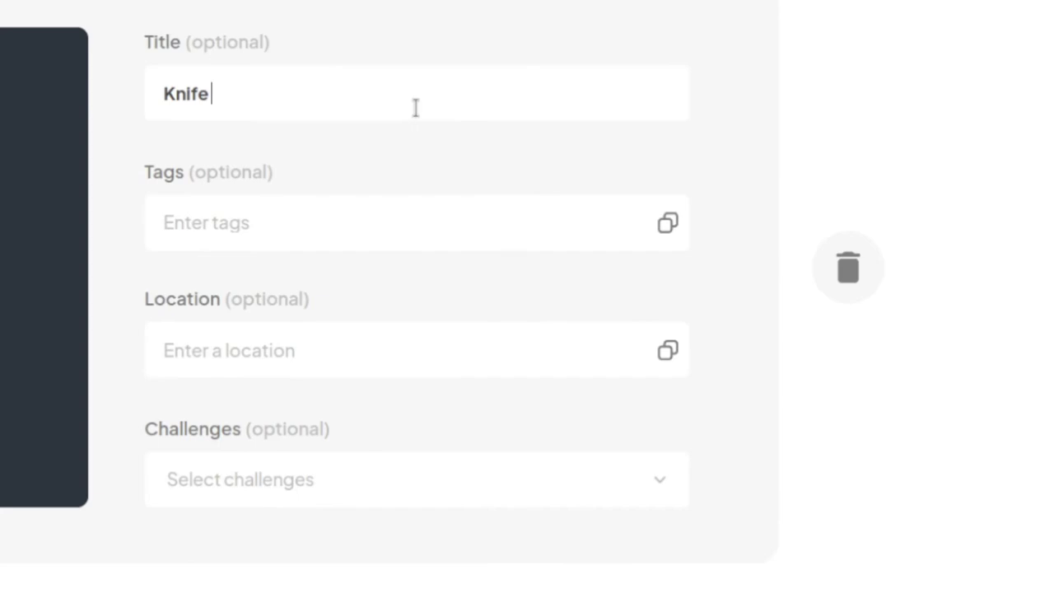
key(ctrl+a)
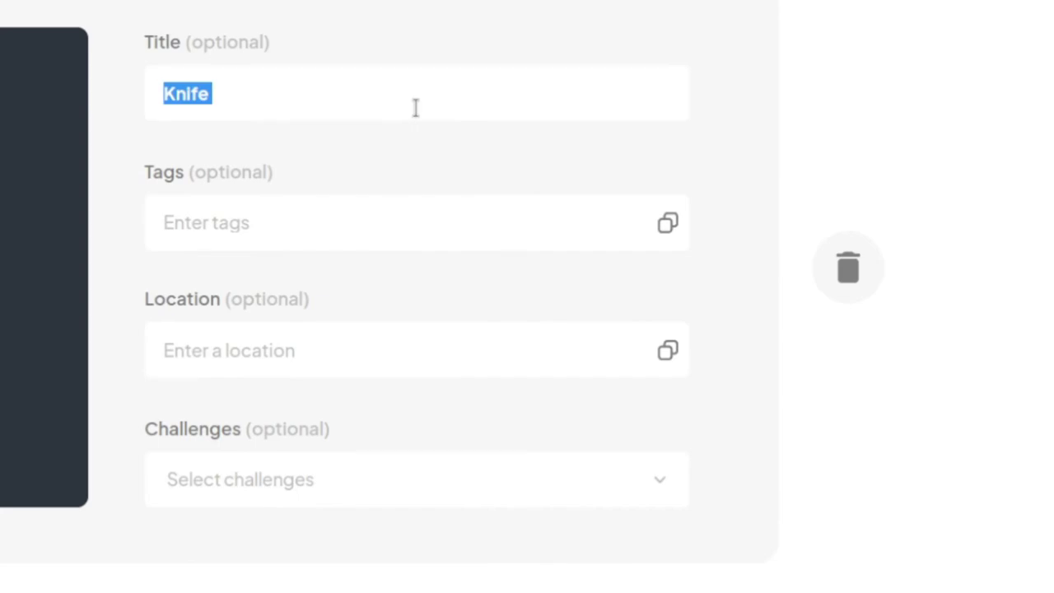
text(K)
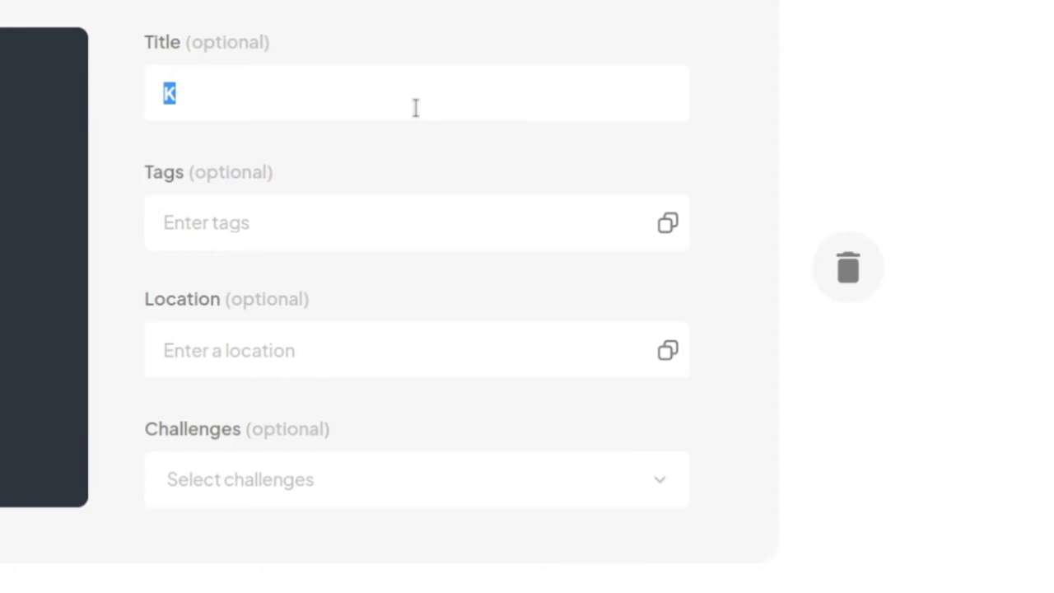
text(nife cutting)
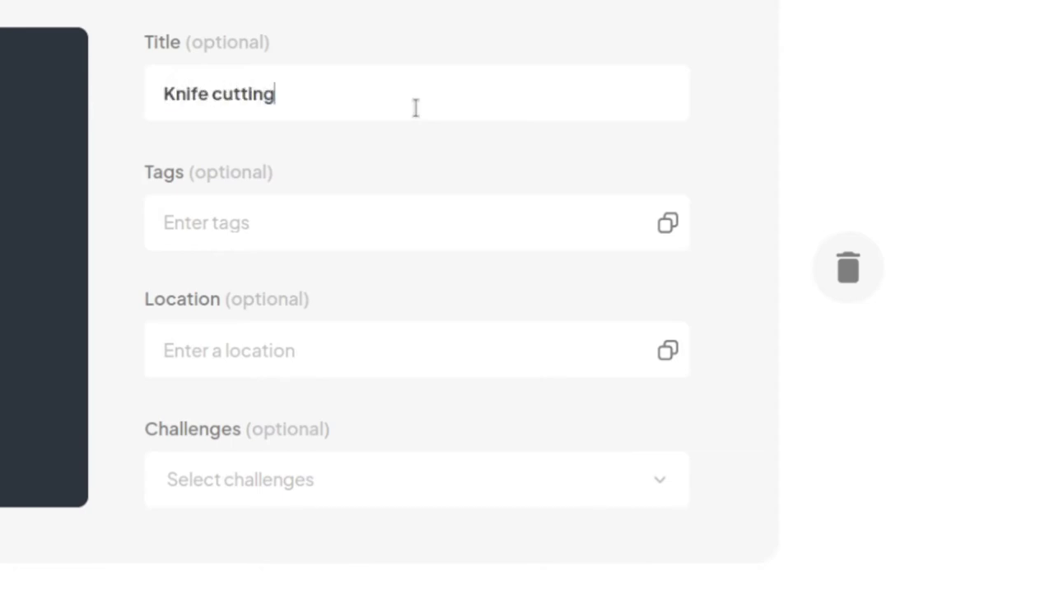
text( white4 o)
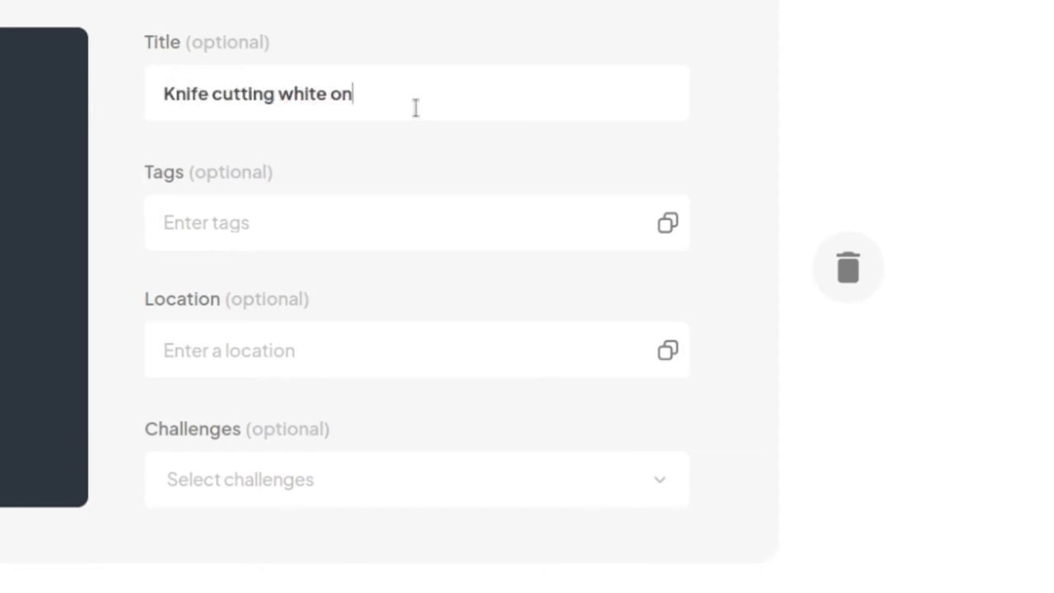
text(nion on chopping board)
- Tag the video with knife, kitchen knife, onion and White onion, and look at the challenge options
key(Tab)
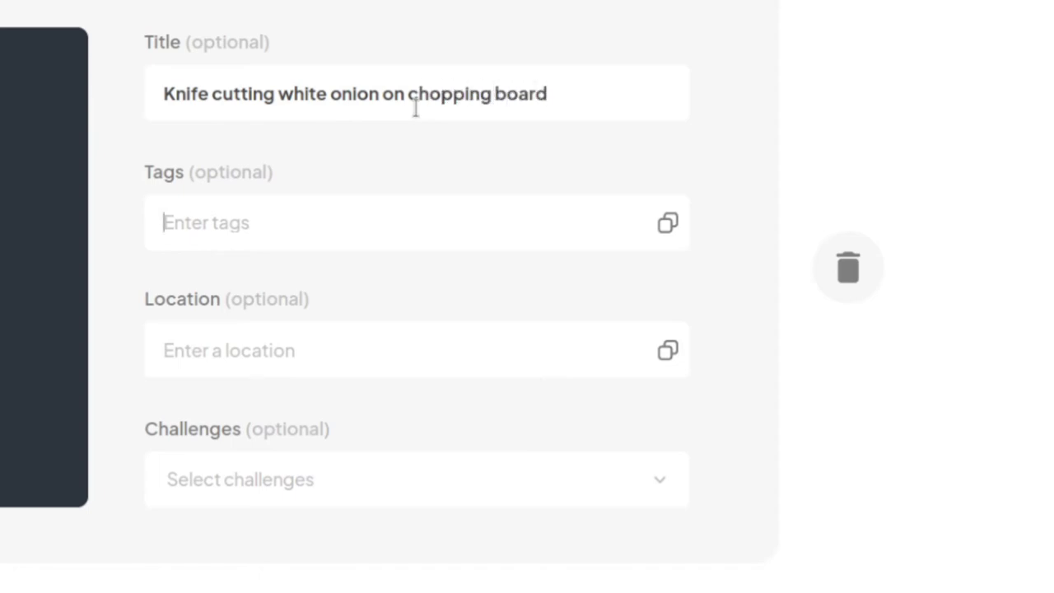
text(Knife)
key(Return)
text(Kitchen knife)
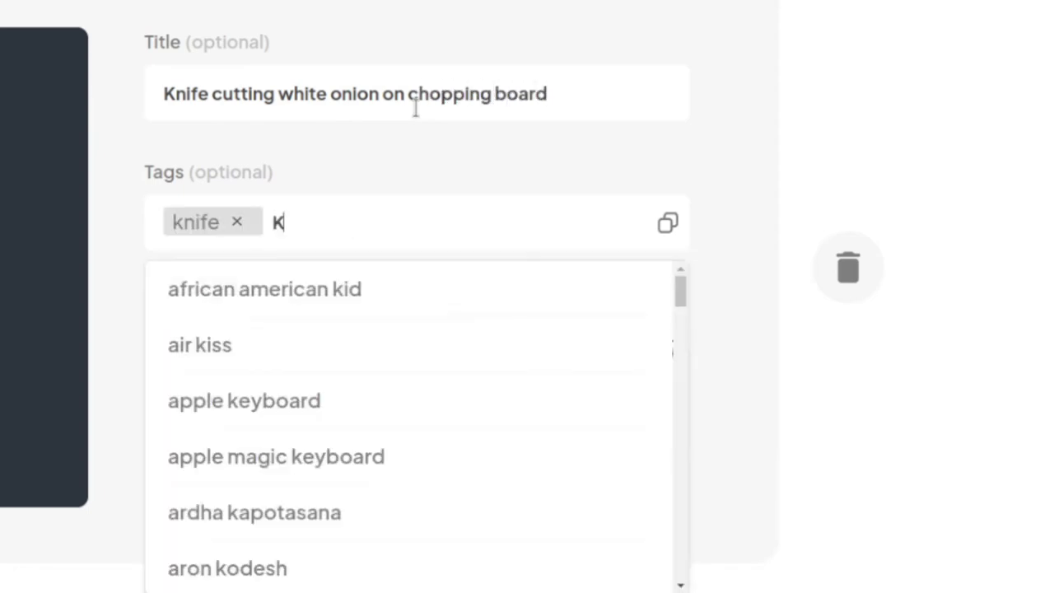
key(Return)
text(Onion)
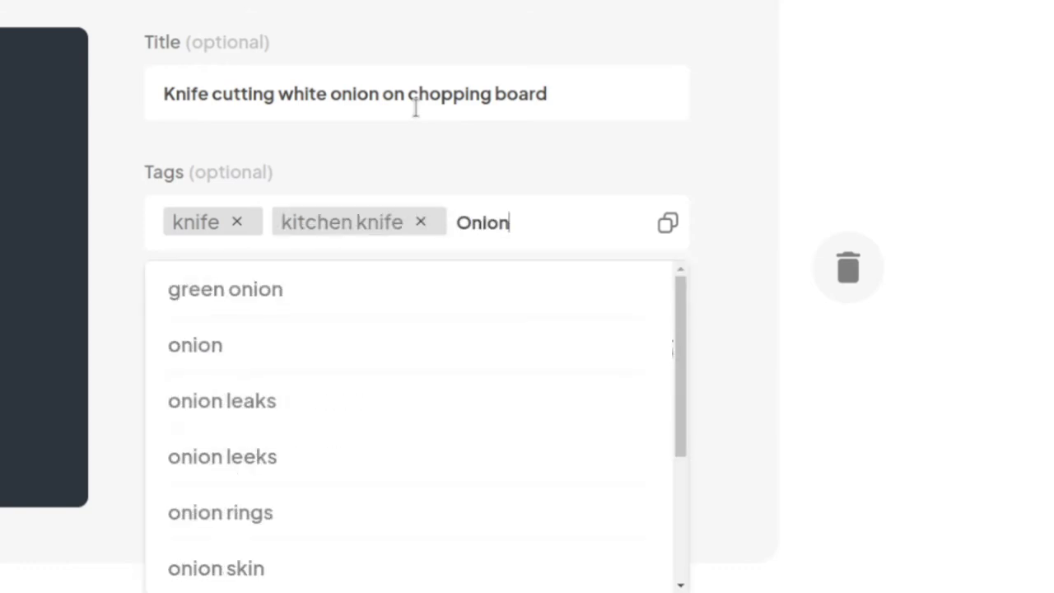
key(Return)
text(Whitre)
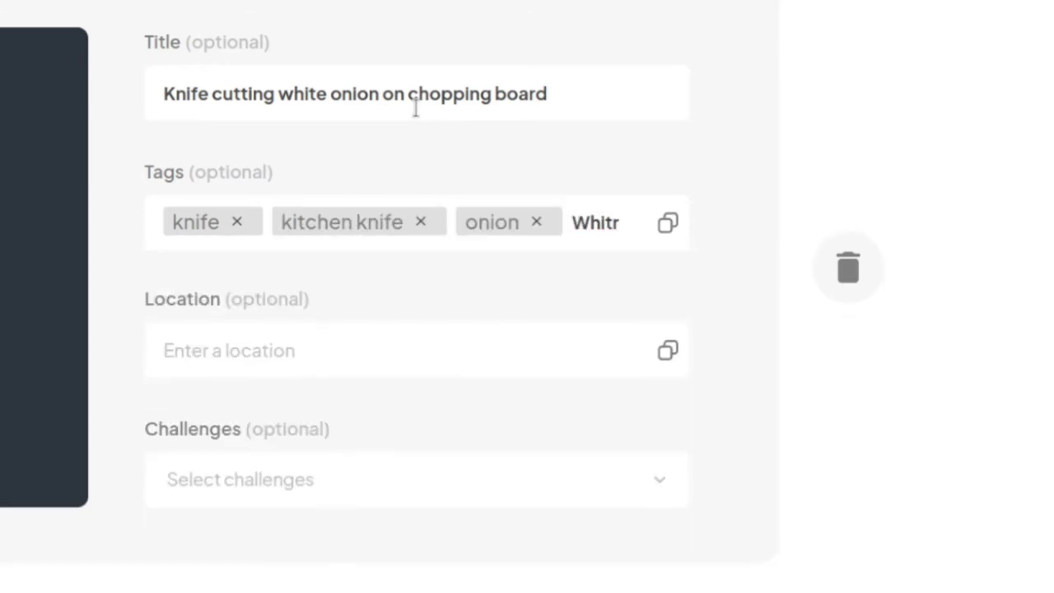
key(BackSpace)
text(e onion)
key(Return)
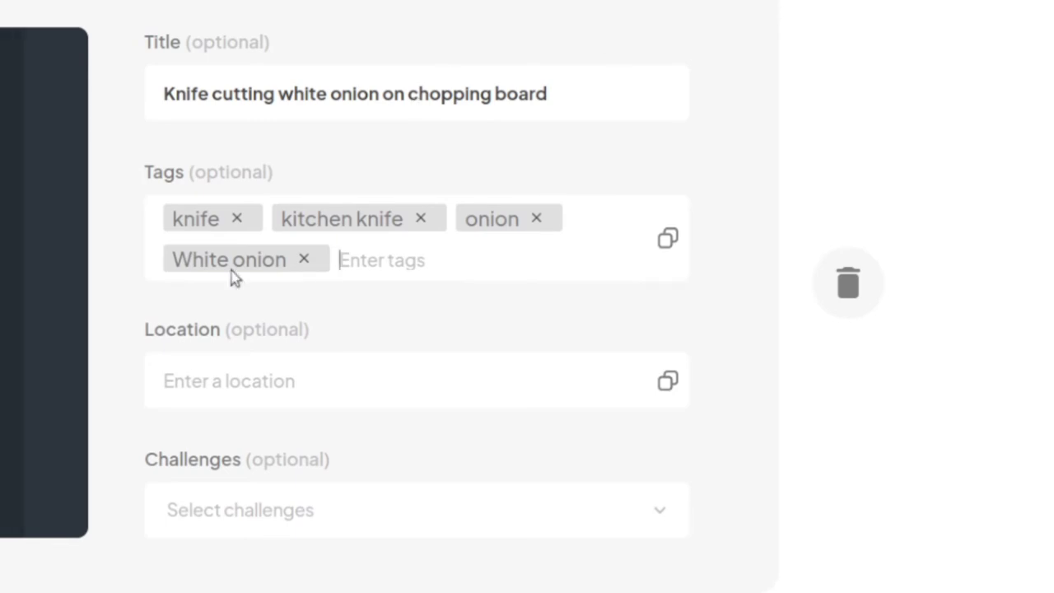
click(627, 513)
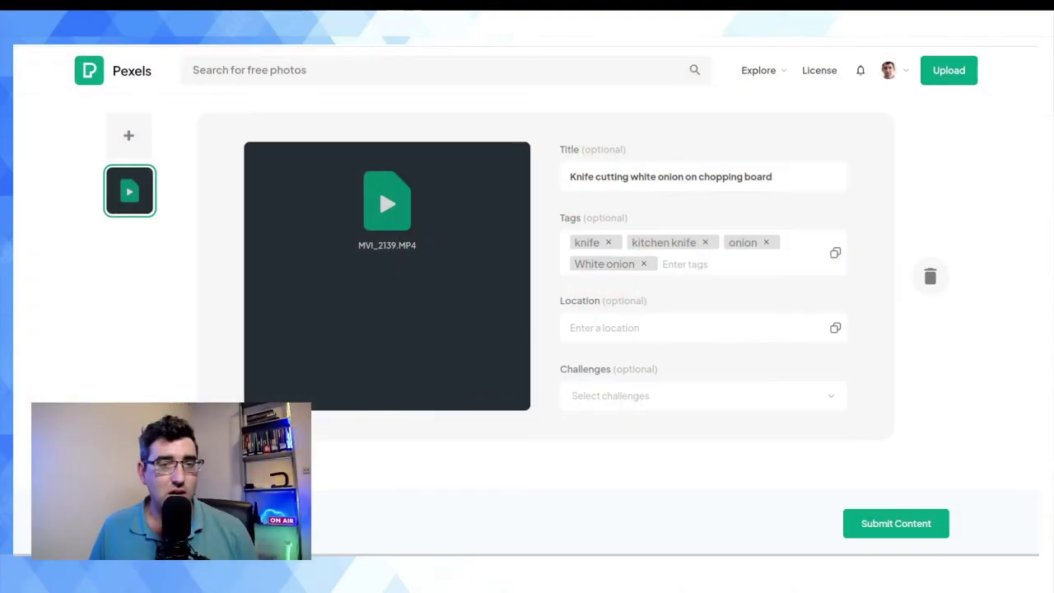
- Submit the knife video, agreeing to the copyright ownership and publishing permission statements
mouse_move(398, 227)
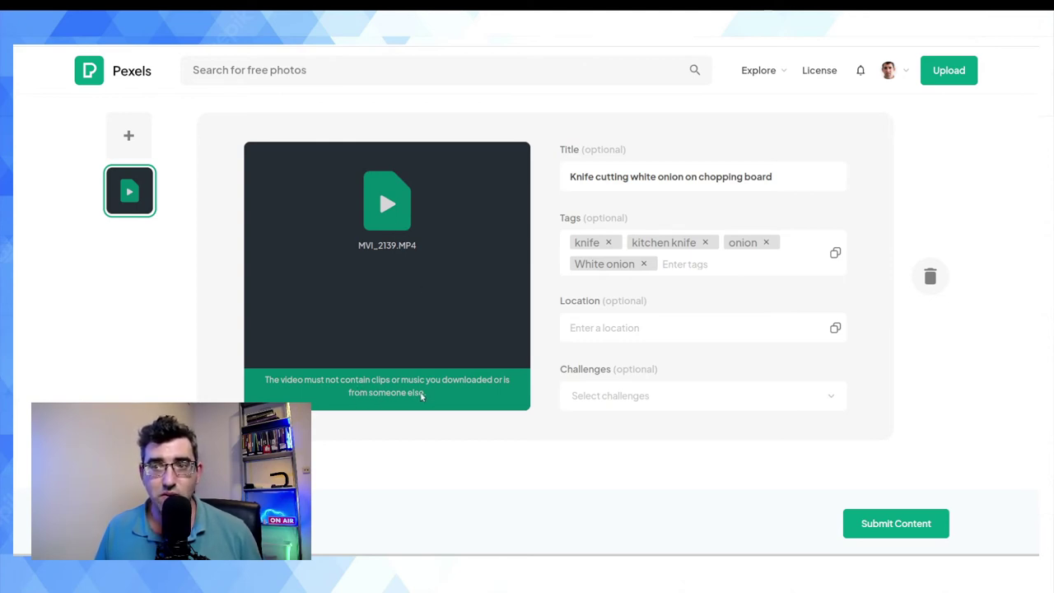
click(878, 528)
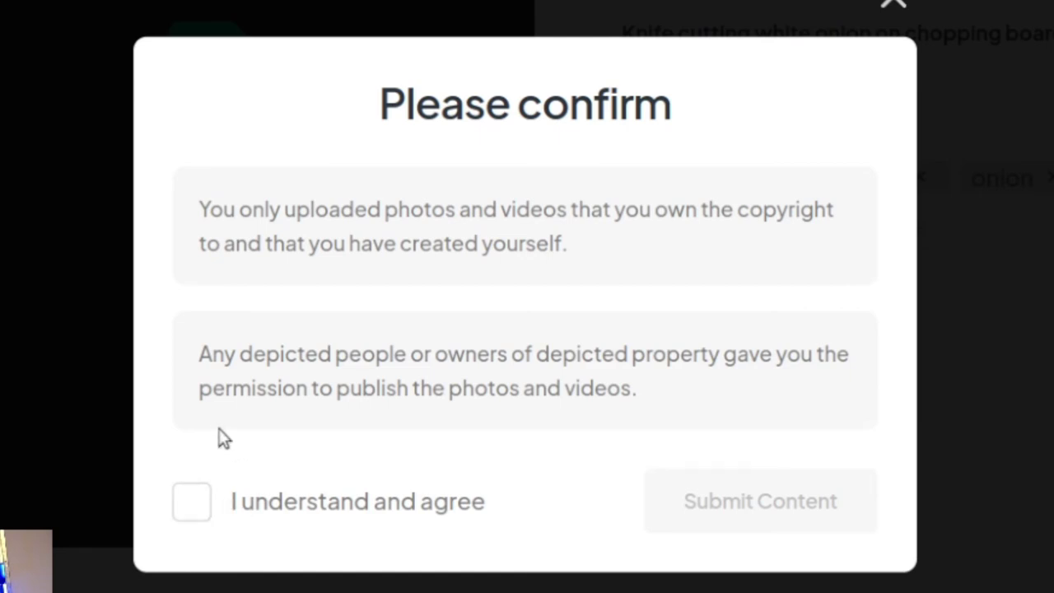
drag(200, 354, 851, 396)
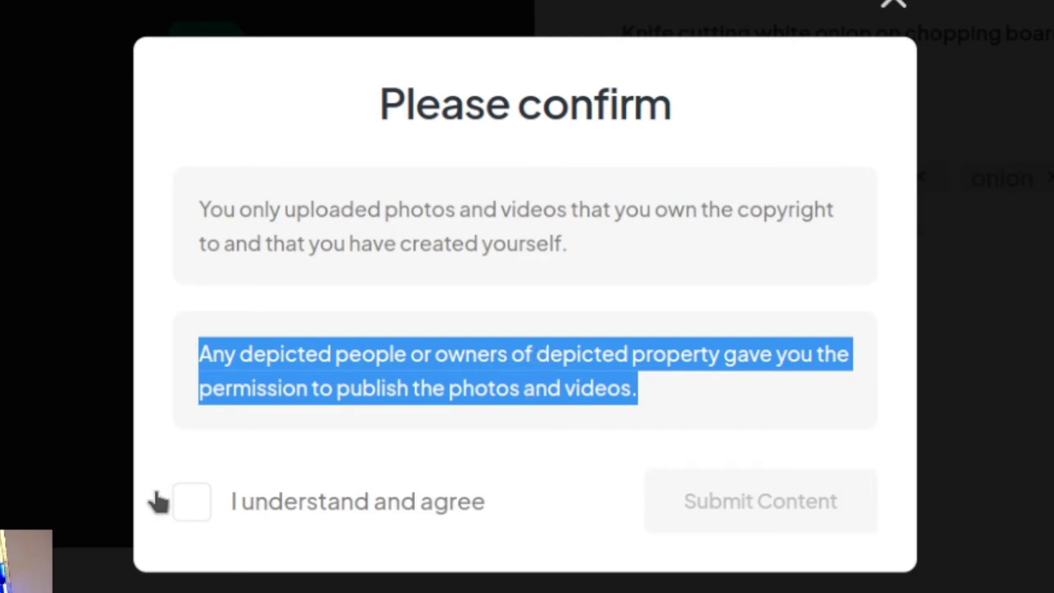
click(189, 504)
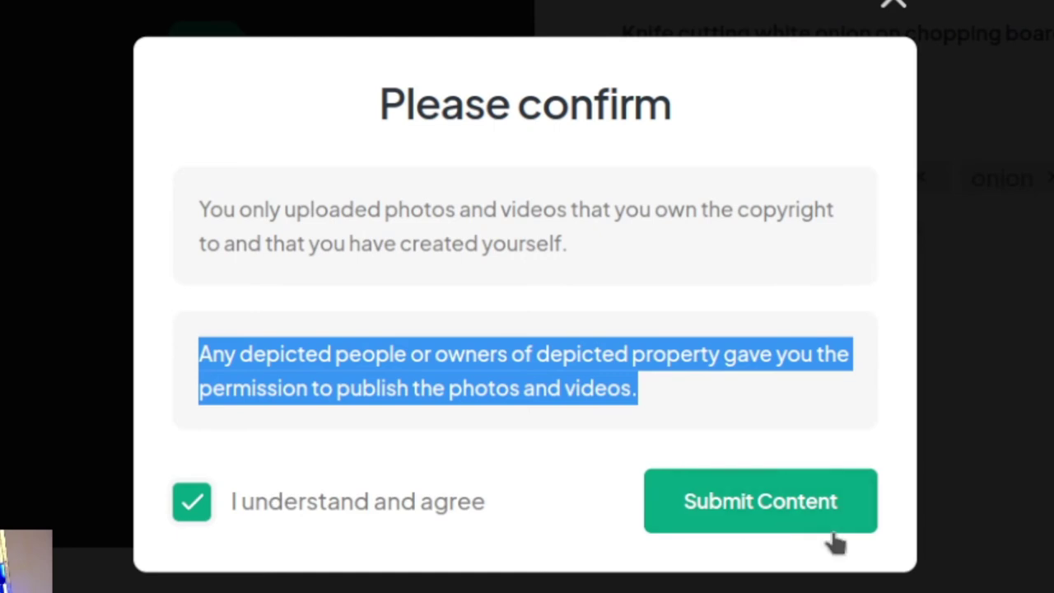
click(838, 502)
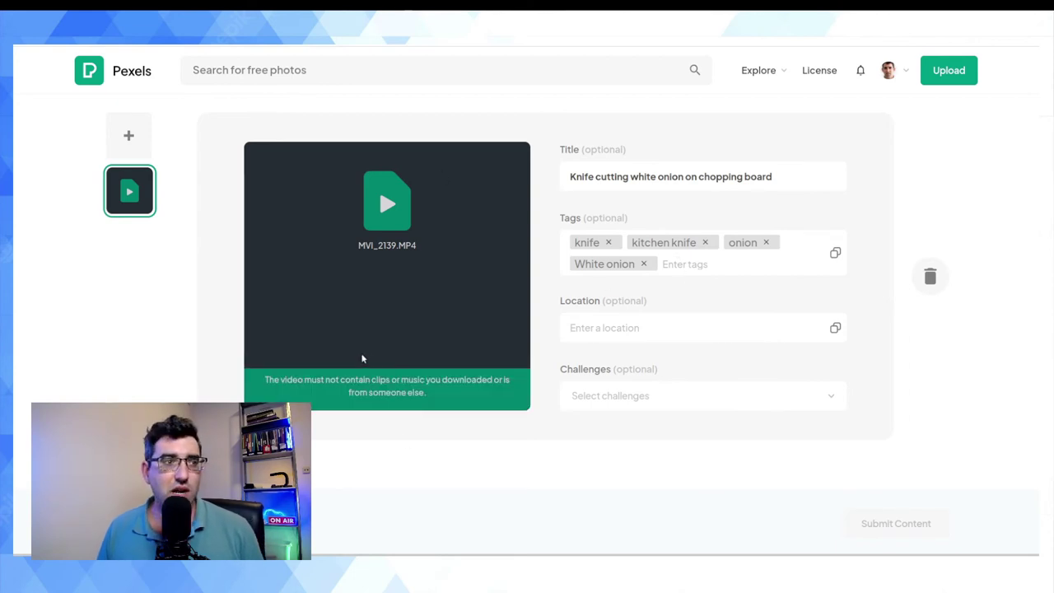
- Filter the profile's gallery to show only videos
mouse_move(445, 376)
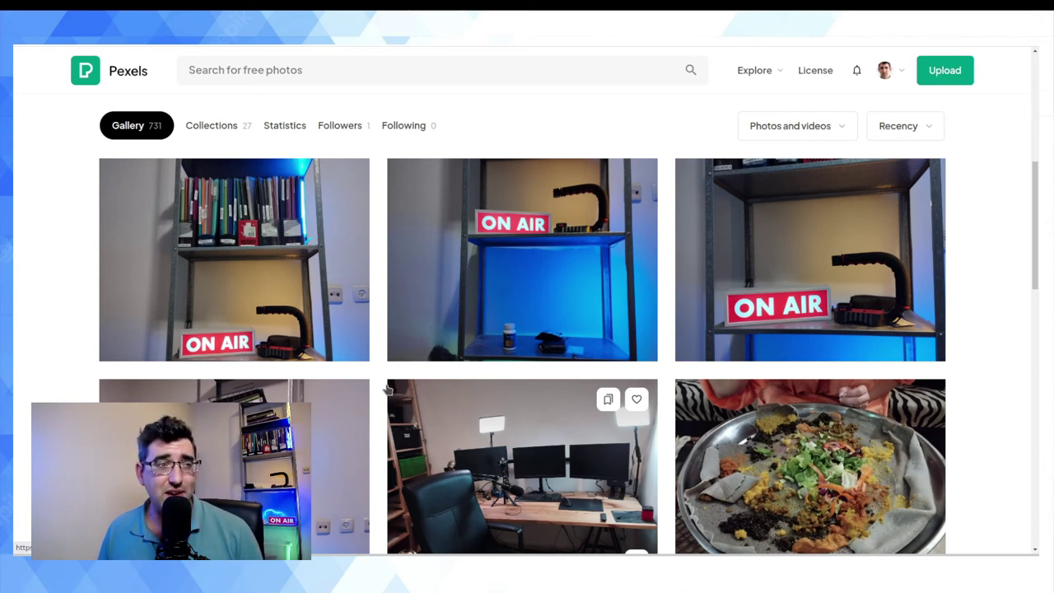
mouse_move(266, 349)
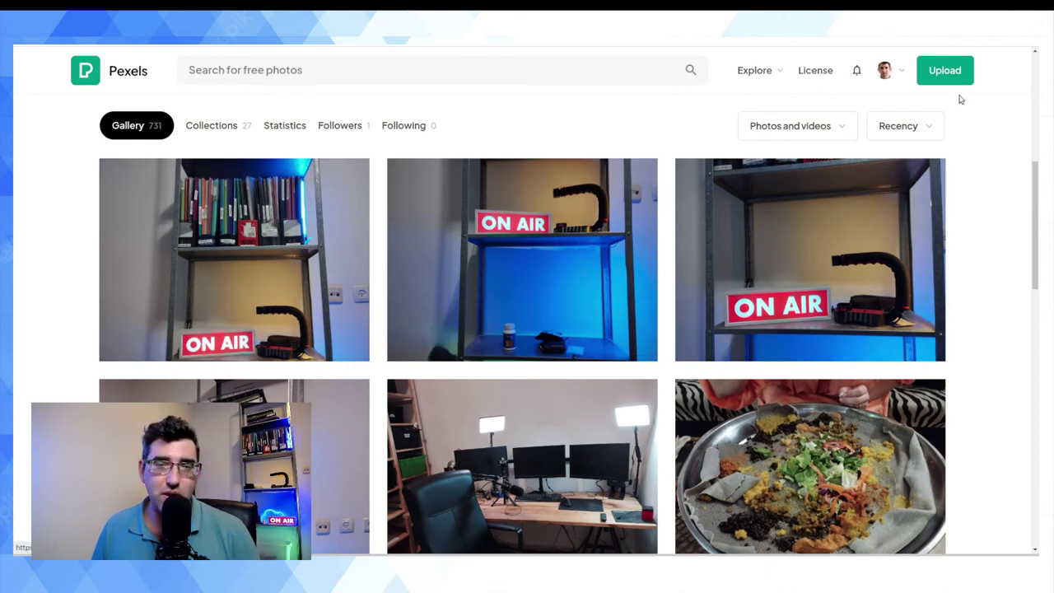
click(837, 134)
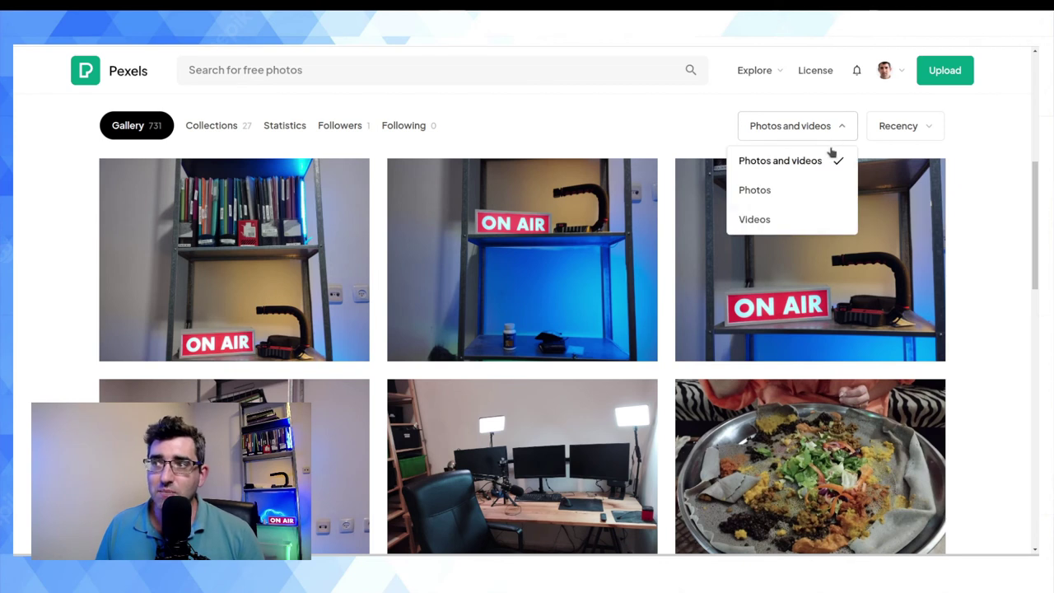
click(776, 219)
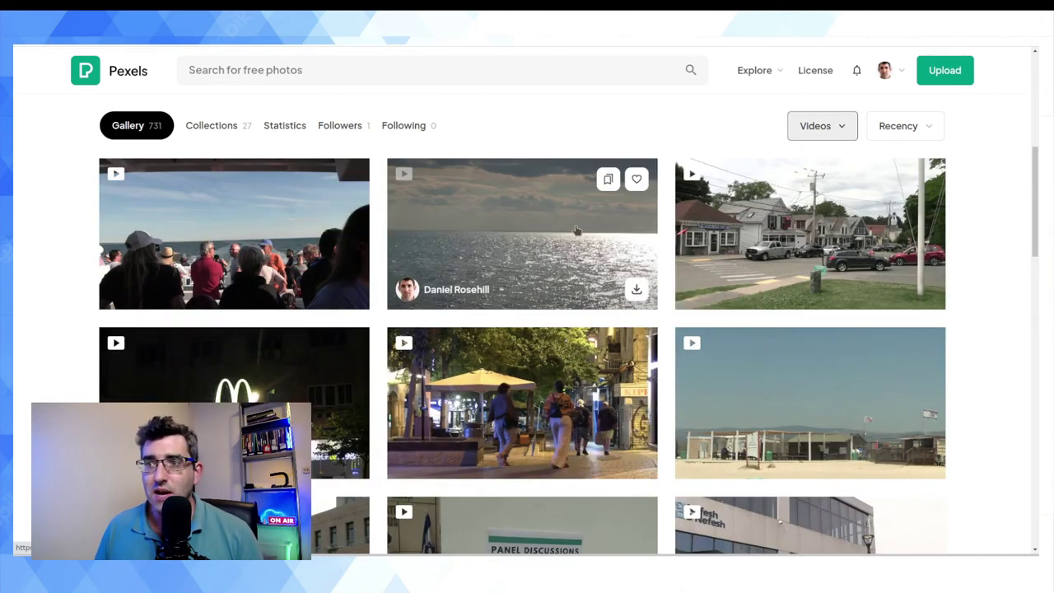
- Open the ocean video under the cloudy sky from the gallery and pause its playback
click(574, 232)
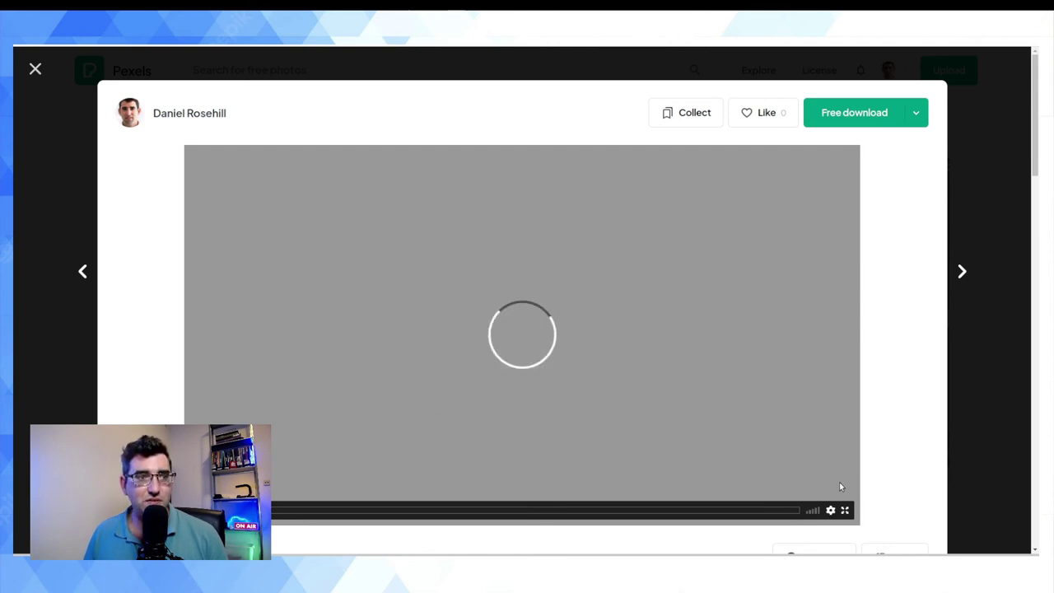
scroll(841, 487, down, 1)
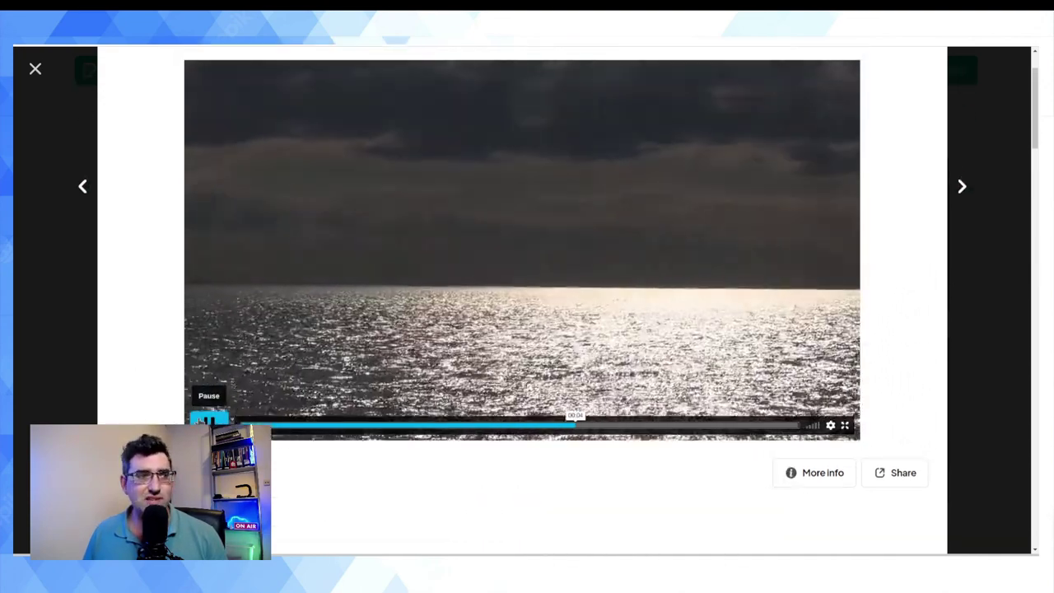
click(206, 420)
scroll(984, 294, down, 2)
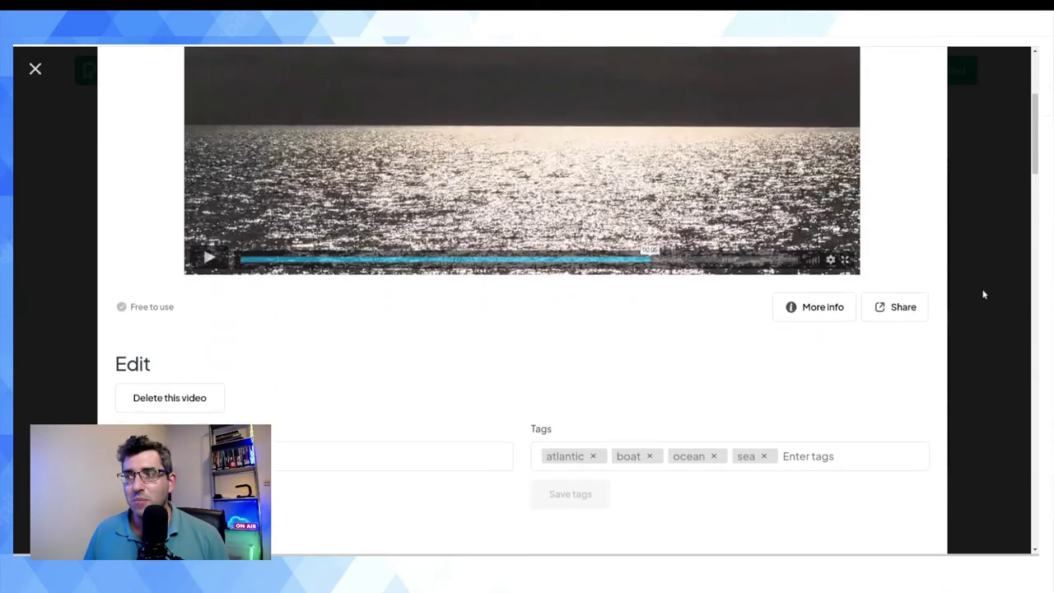
- Examine the ocean video's sharing options and its details, closing each dialog
click(893, 313)
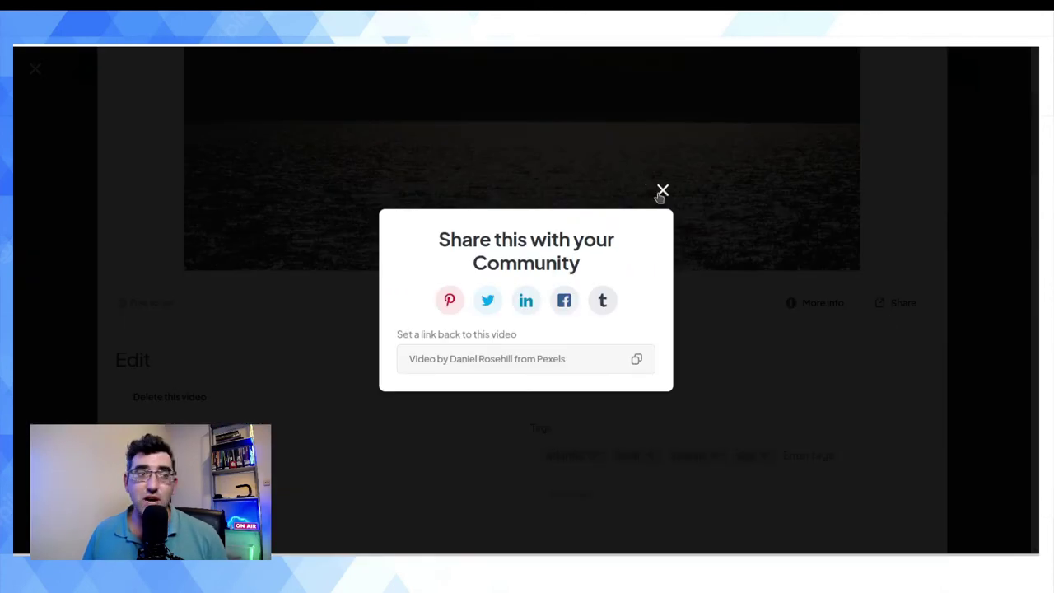
click(662, 192)
click(809, 304)
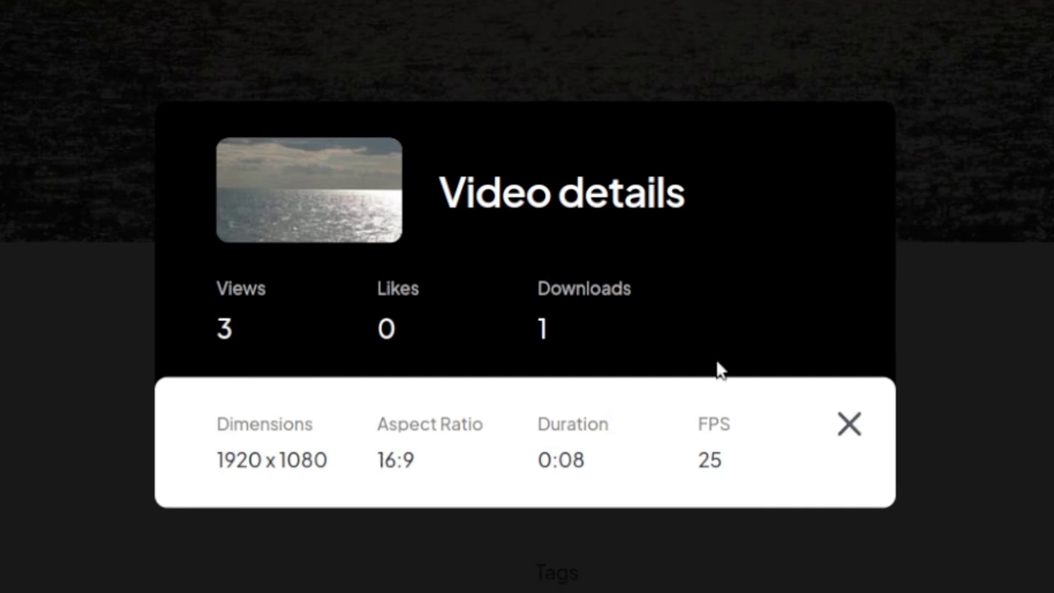
click(842, 425)
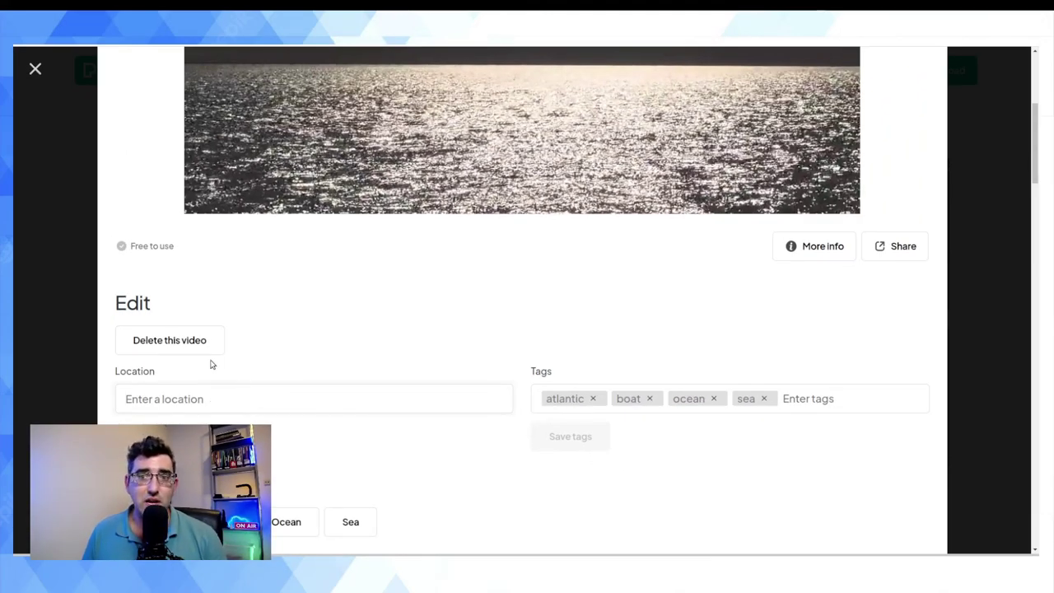
- Set the ocean video's location to Provincetown, MA, USA from the suggestions for "Pro"
text(Pro)
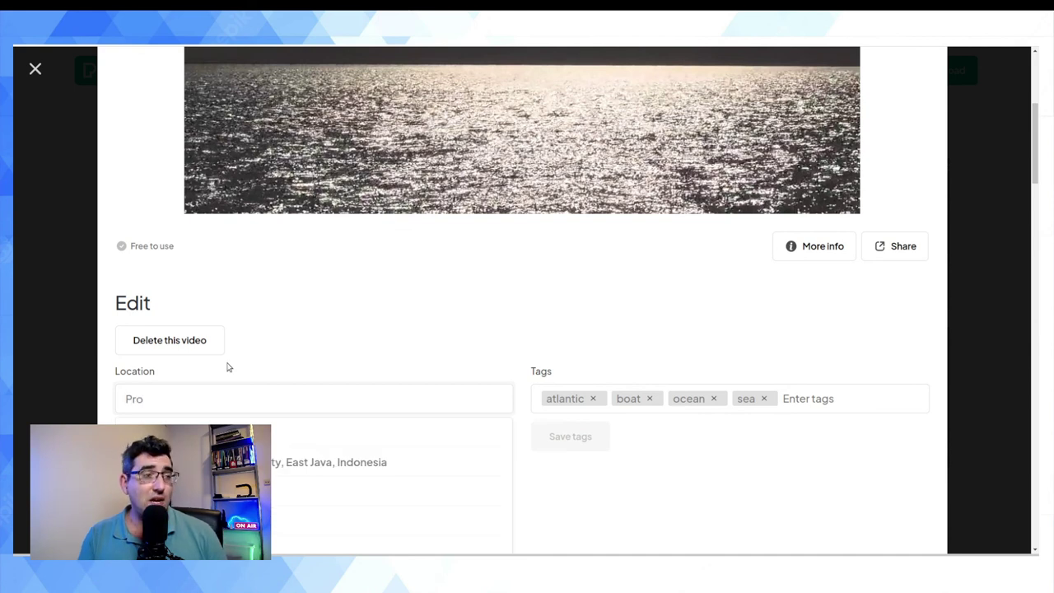
mouse_move(522, 165)
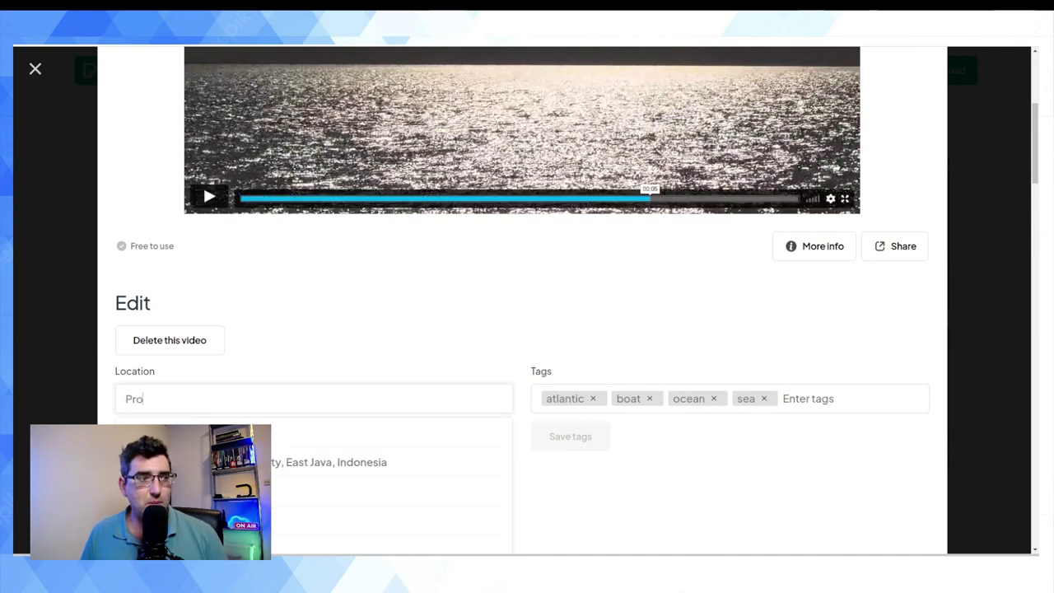
click(145, 322)
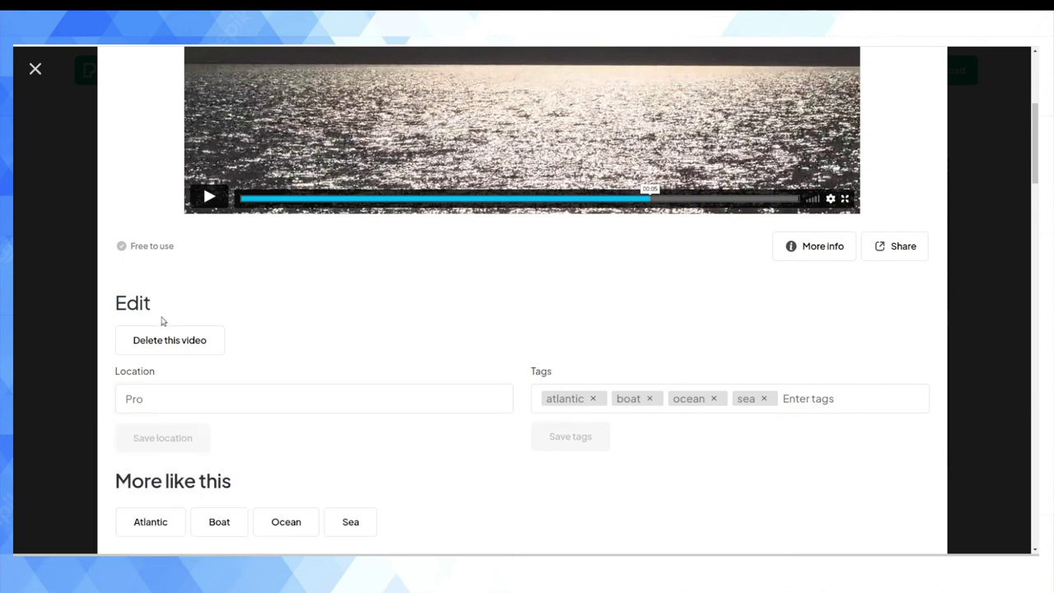
click(145, 403)
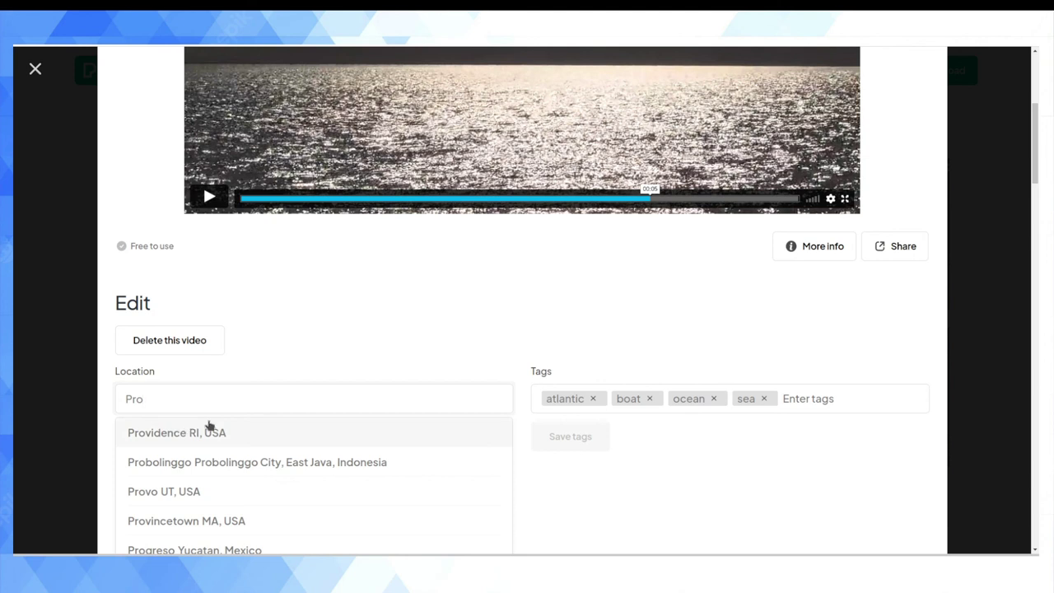
click(243, 521)
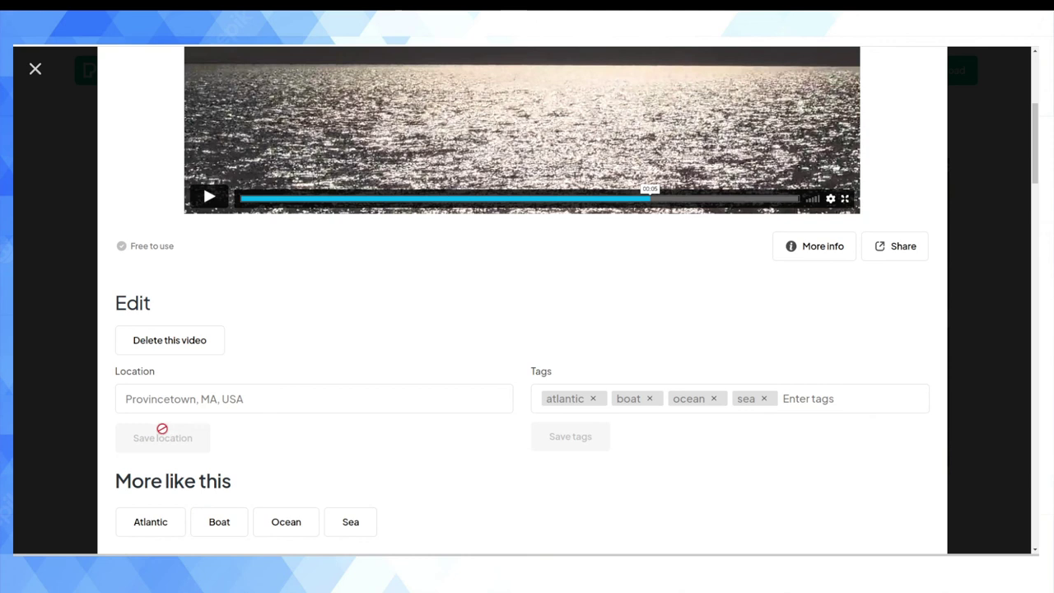
scroll(454, 374, up, 1)
scroll(435, 372, down, 2)
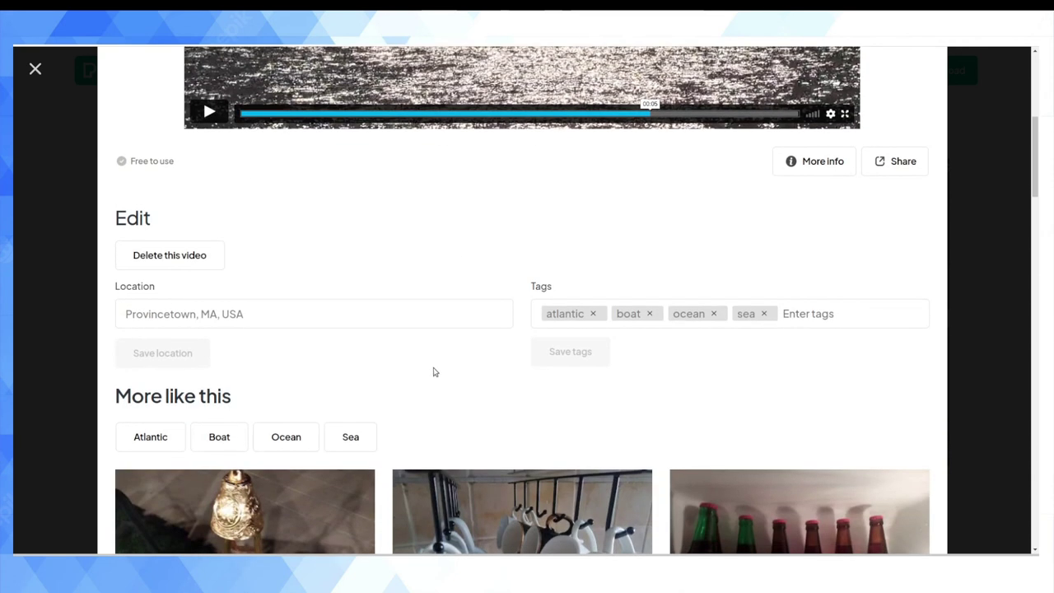
scroll(276, 307, up, 2)
scroll(280, 313, down, 1)
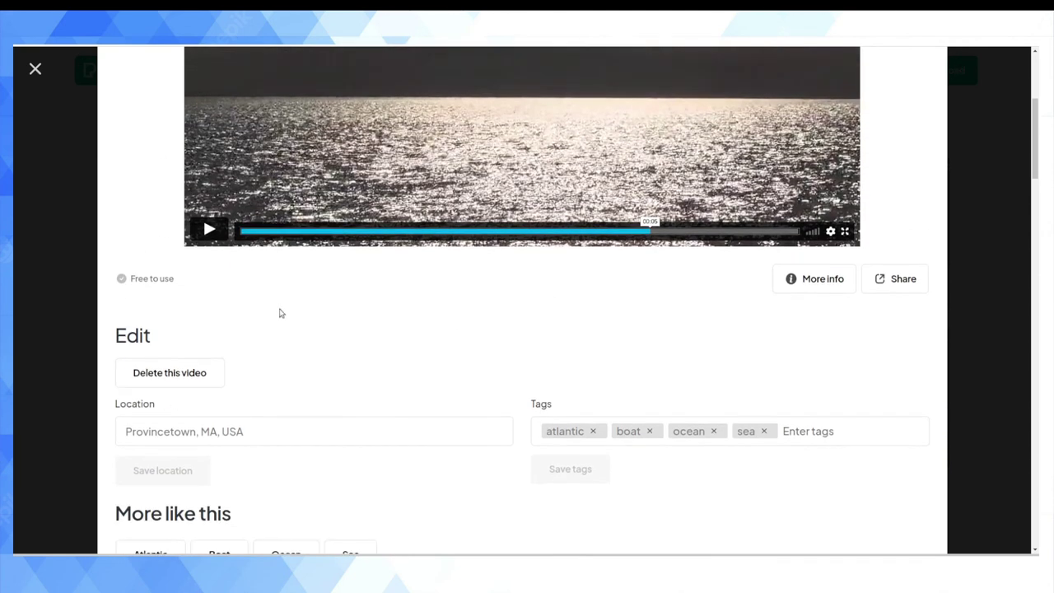